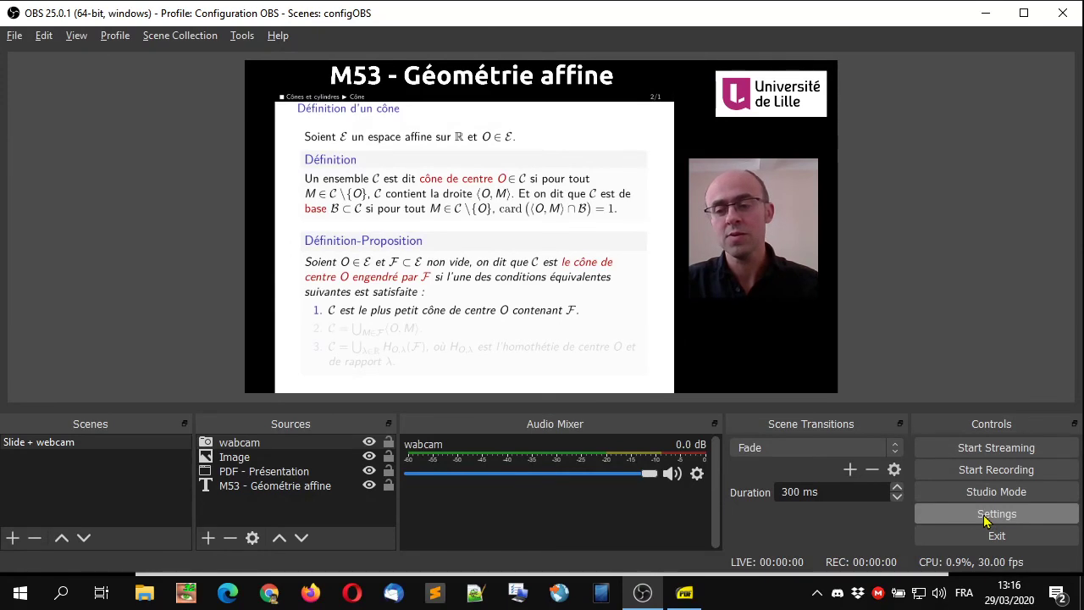
# Open the settings and choose YouTube / YouTube Gaming as the streaming service.
pyautogui.click(987, 518)
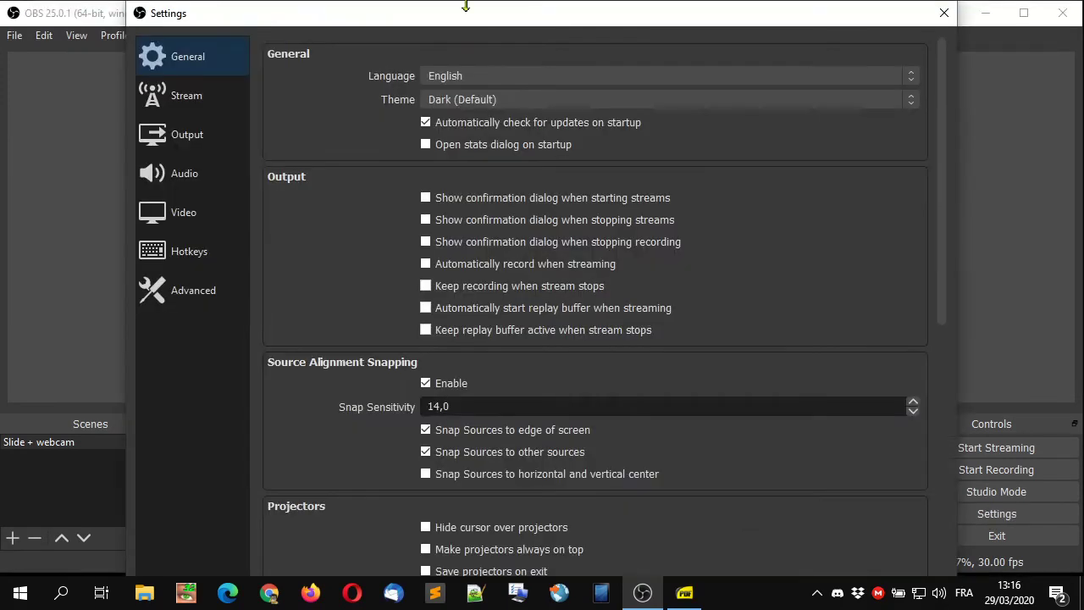
pyautogui.moveTo(465, 6); pyautogui.dragTo(454, 62)
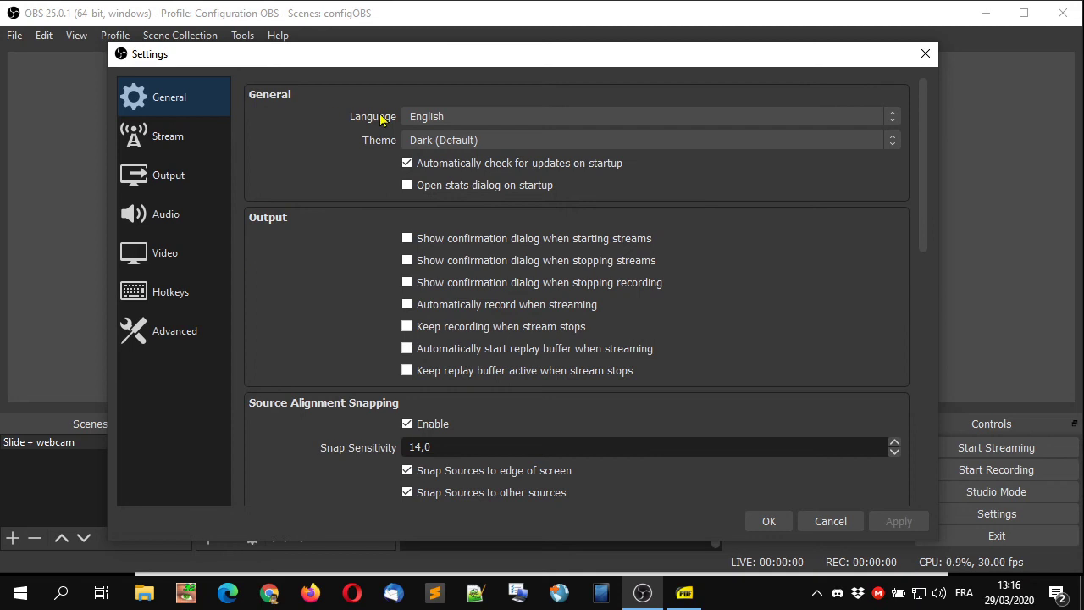
pyautogui.click(182, 142)
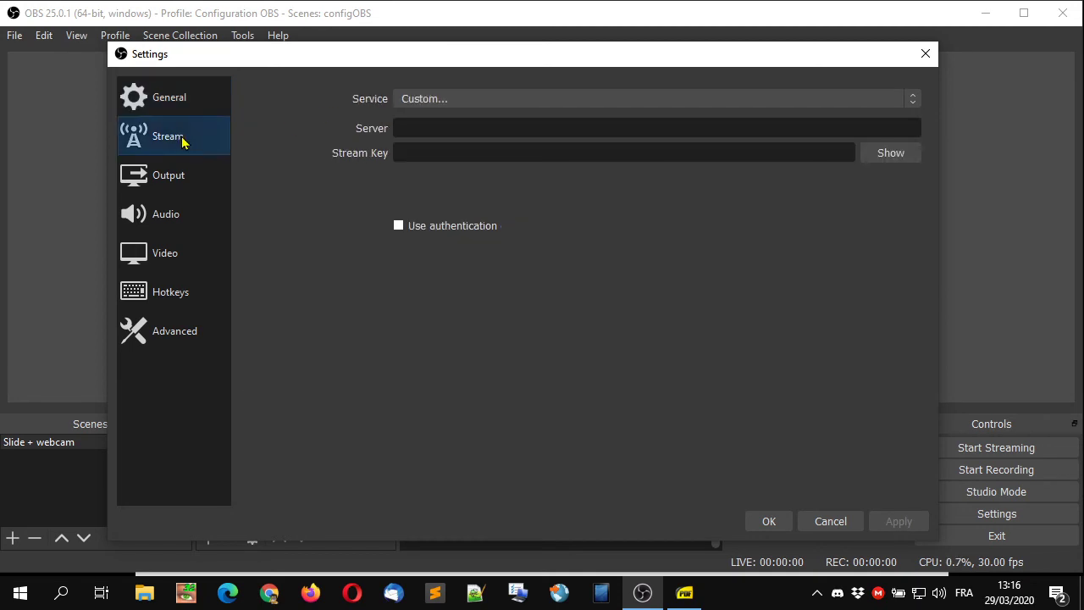
pyautogui.click(410, 103)
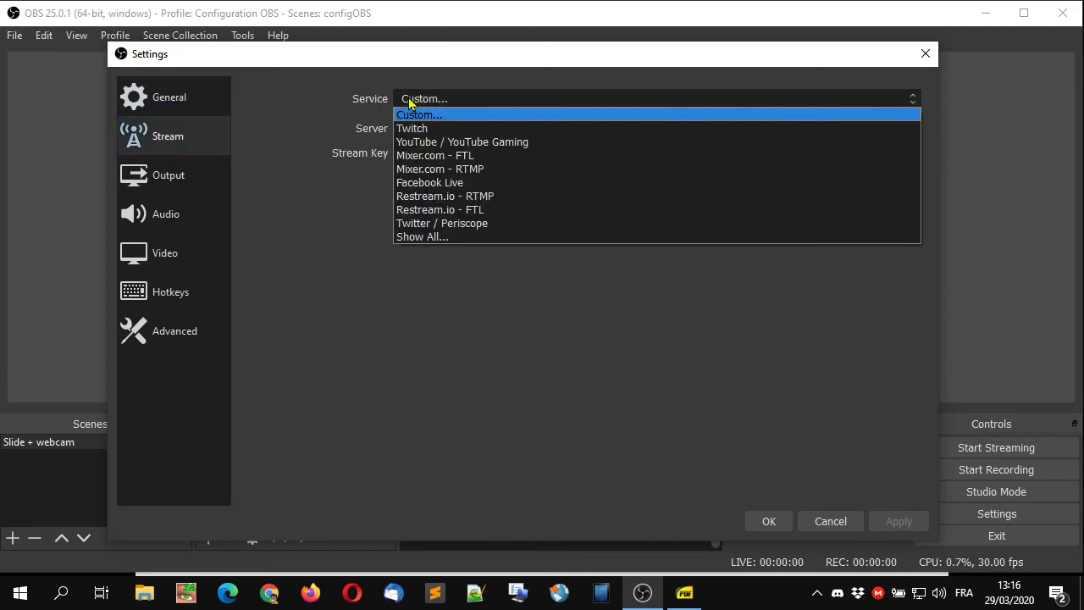
pyautogui.click(415, 144)
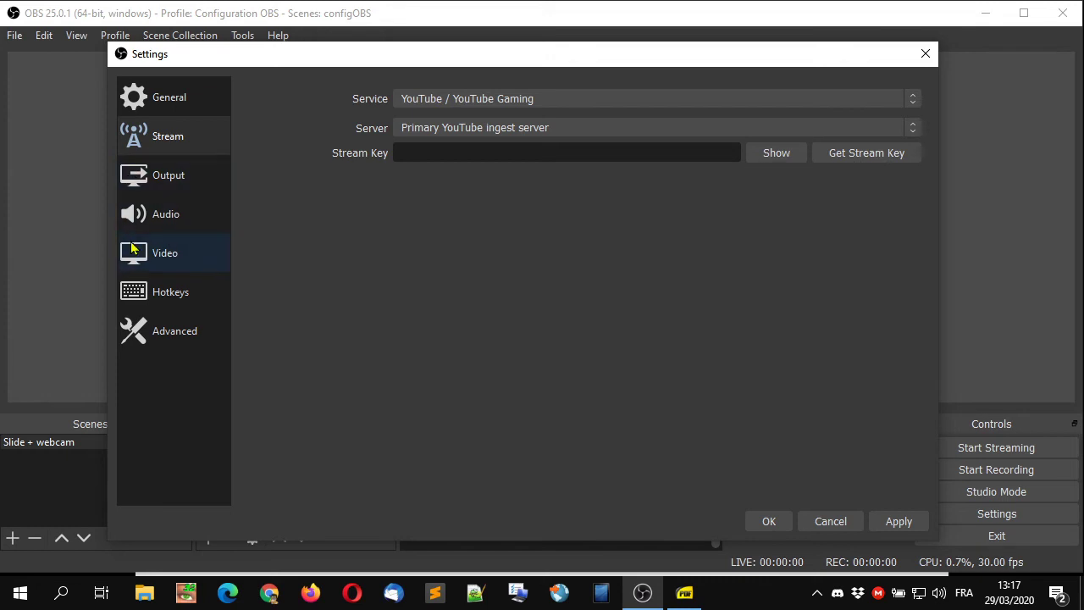
pyautogui.click(165, 254)
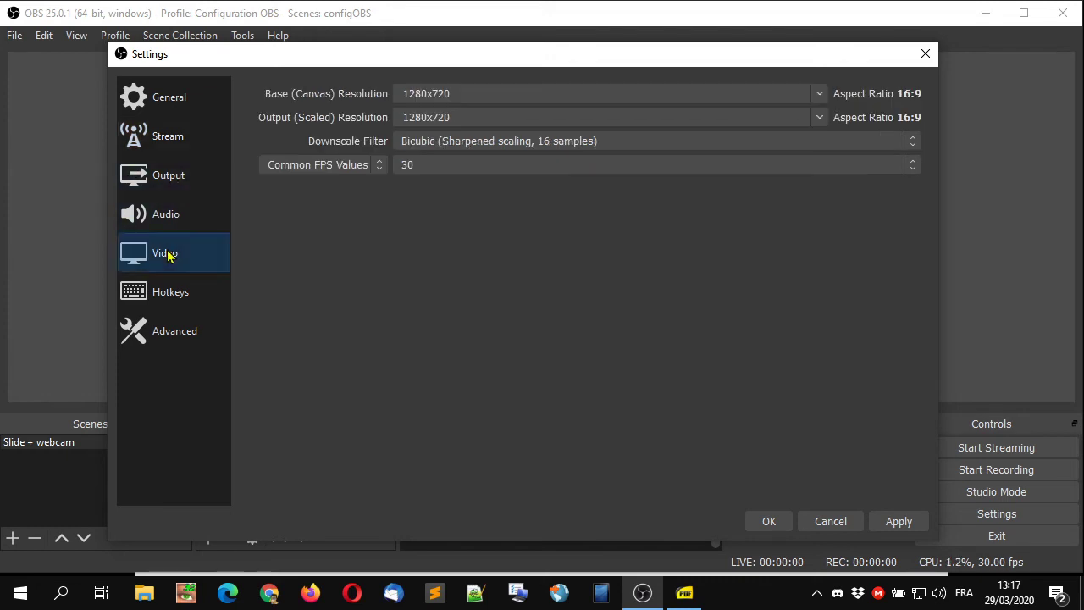
pyautogui.click(173, 219)
pyautogui.click(172, 184)
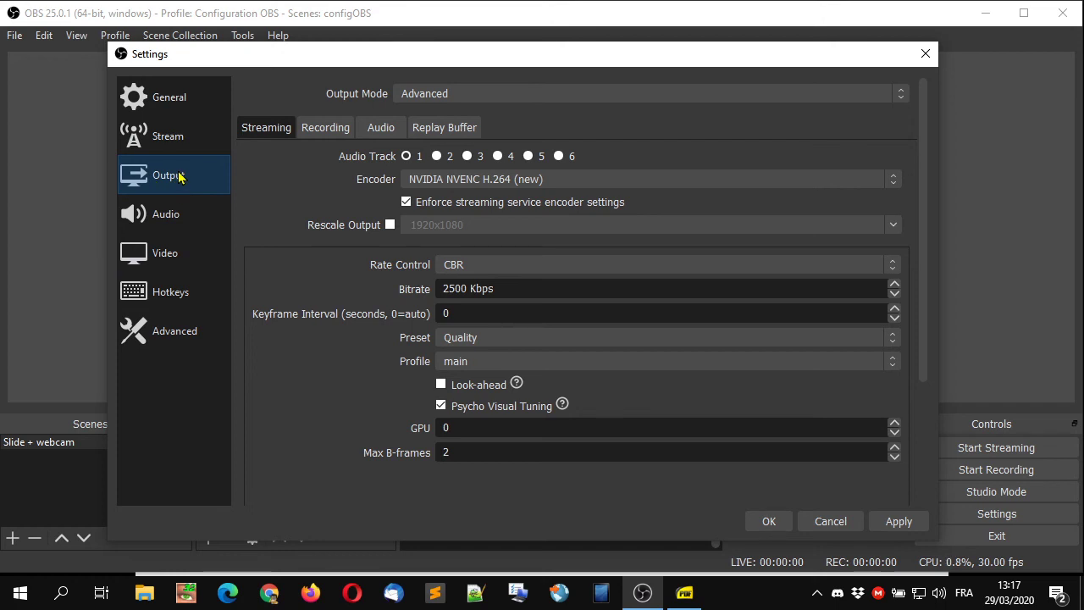
pyautogui.click(169, 252)
pyautogui.click(178, 227)
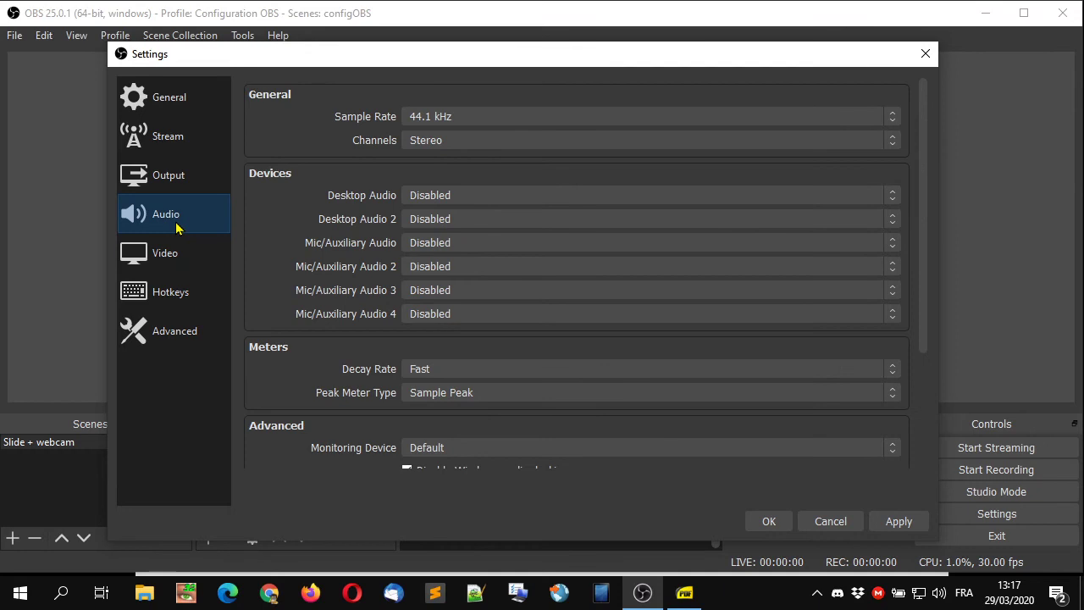
# Set the video frame rate to the common FPS value 10.
pyautogui.click(167, 262)
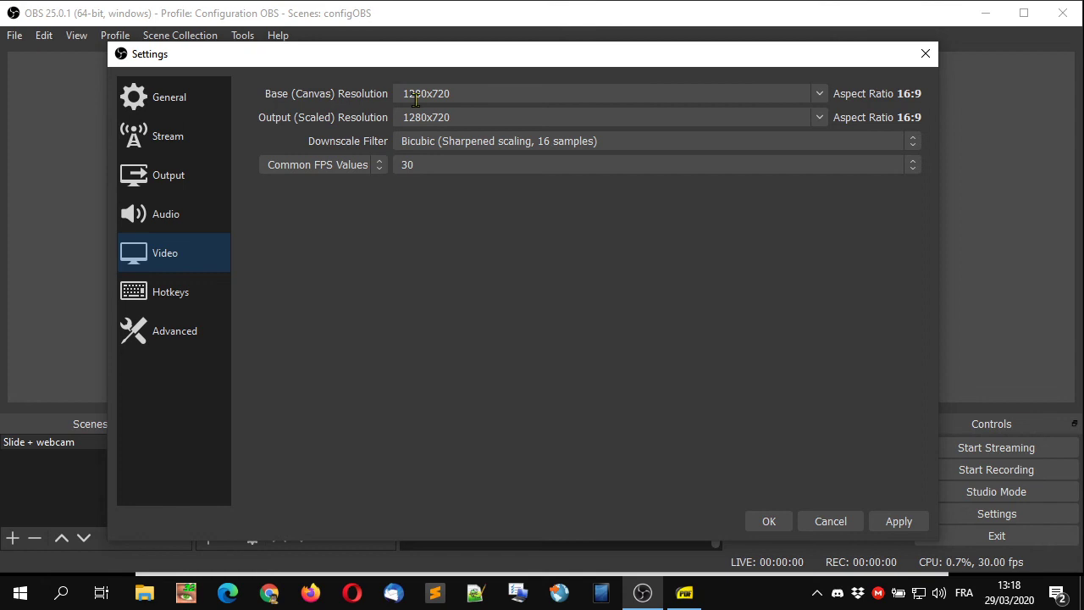
pyautogui.click(418, 169)
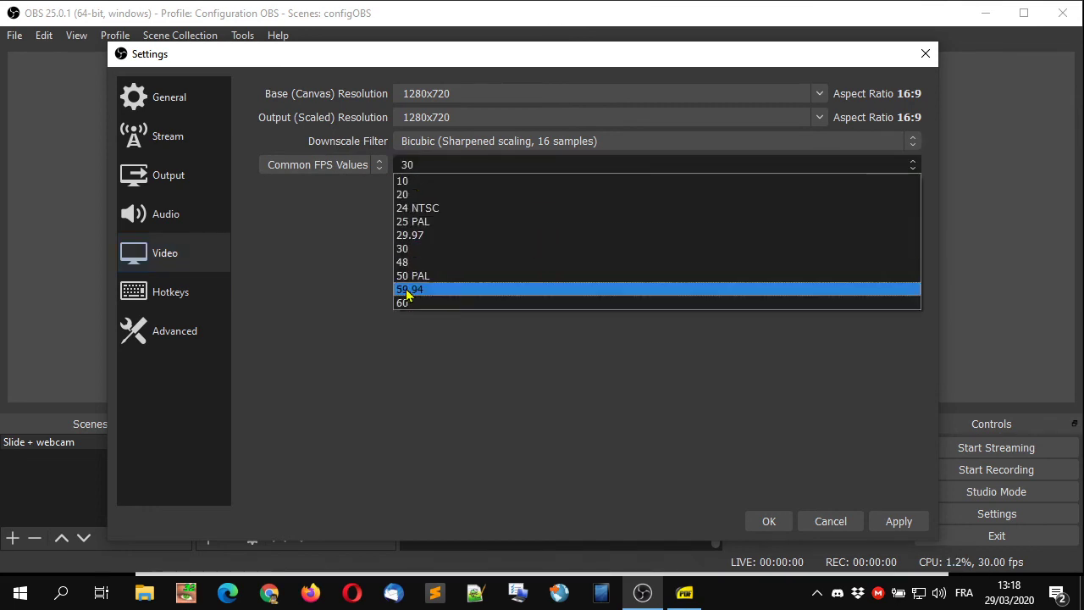
pyautogui.click(405, 183)
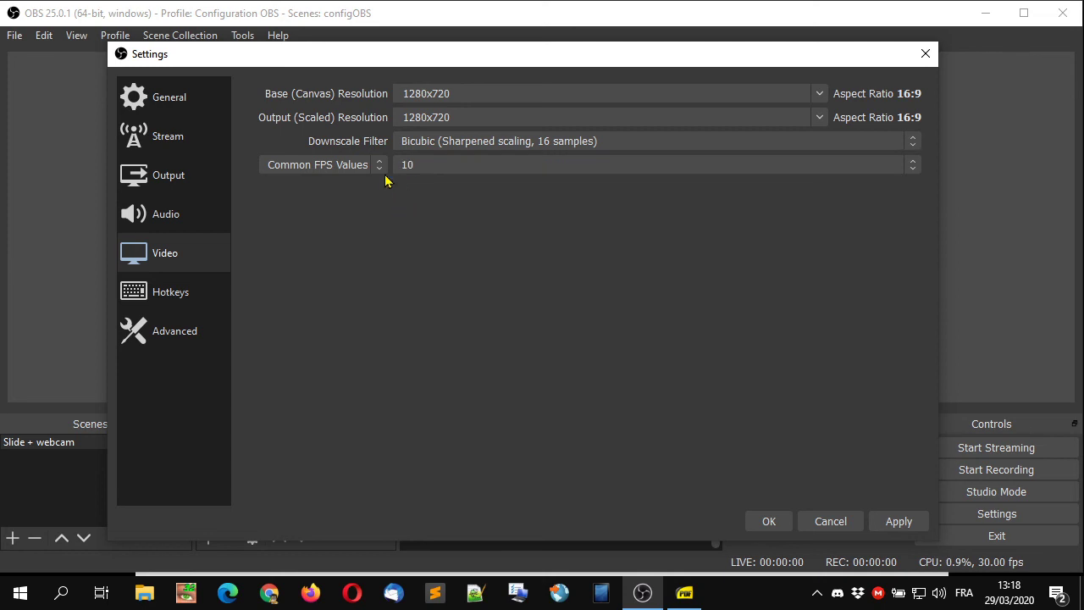
# Try an Integer FPS Value for the frame rate, then switch back to Common FPS Values.
pyautogui.click(380, 166)
pyautogui.click(367, 196)
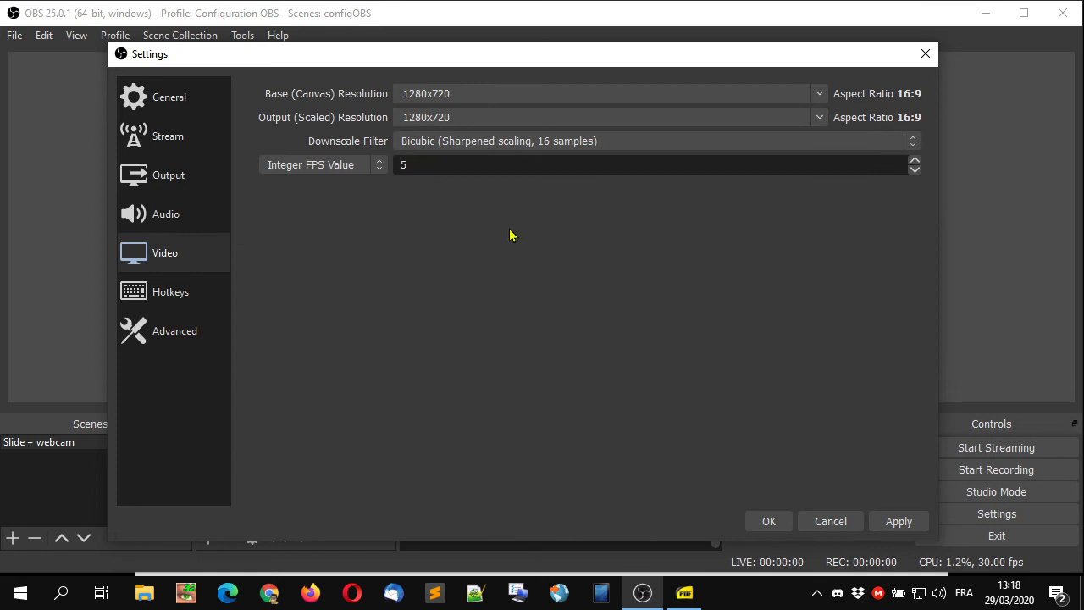
pyautogui.write('1')
pyautogui.click(356, 168)
pyautogui.click(355, 180)
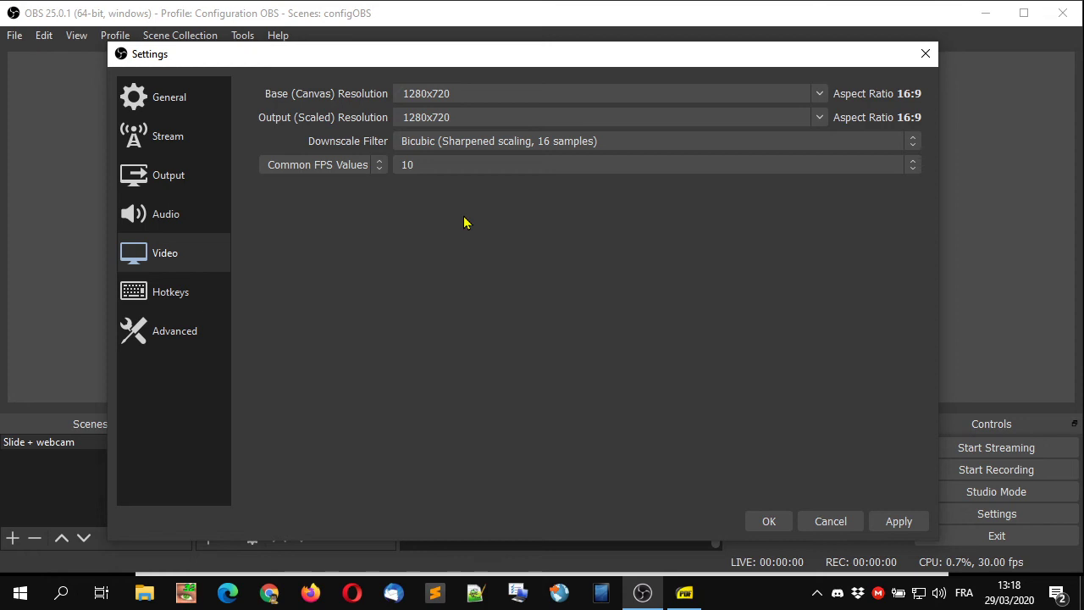
# Set the audio sample rate to 44.1 kHz and the channels to Mono.
pyautogui.click(200, 231)
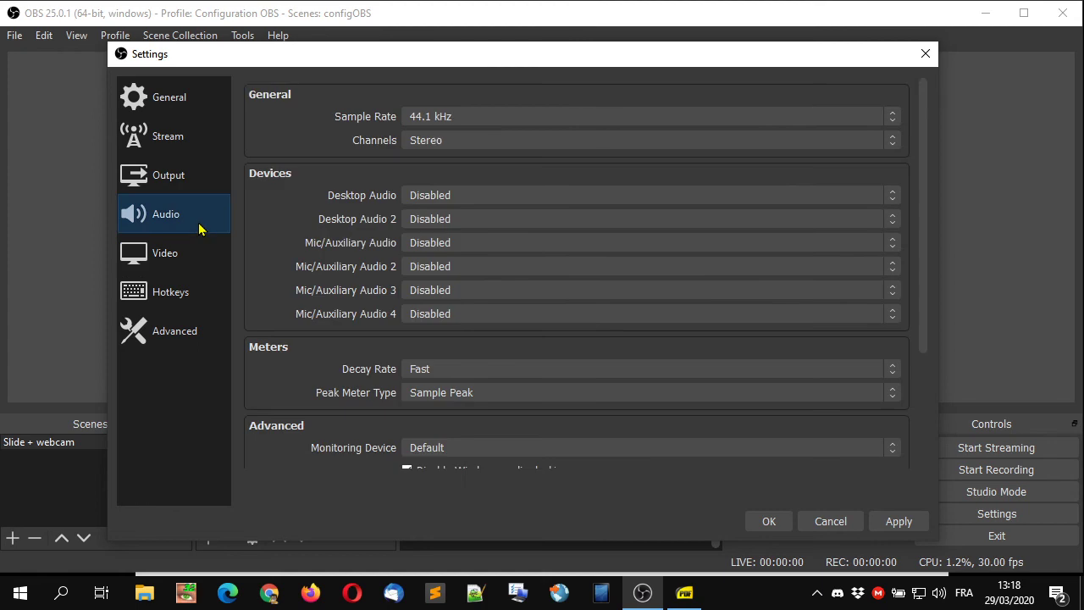
pyautogui.click(426, 120)
pyautogui.click(426, 129)
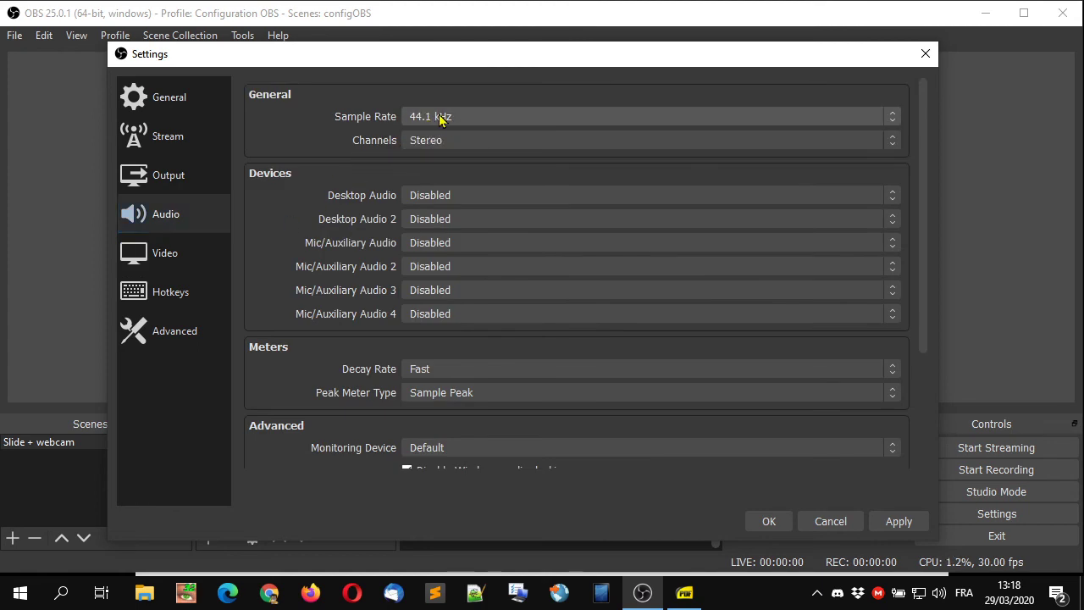
pyautogui.click(440, 118)
pyautogui.click(443, 134)
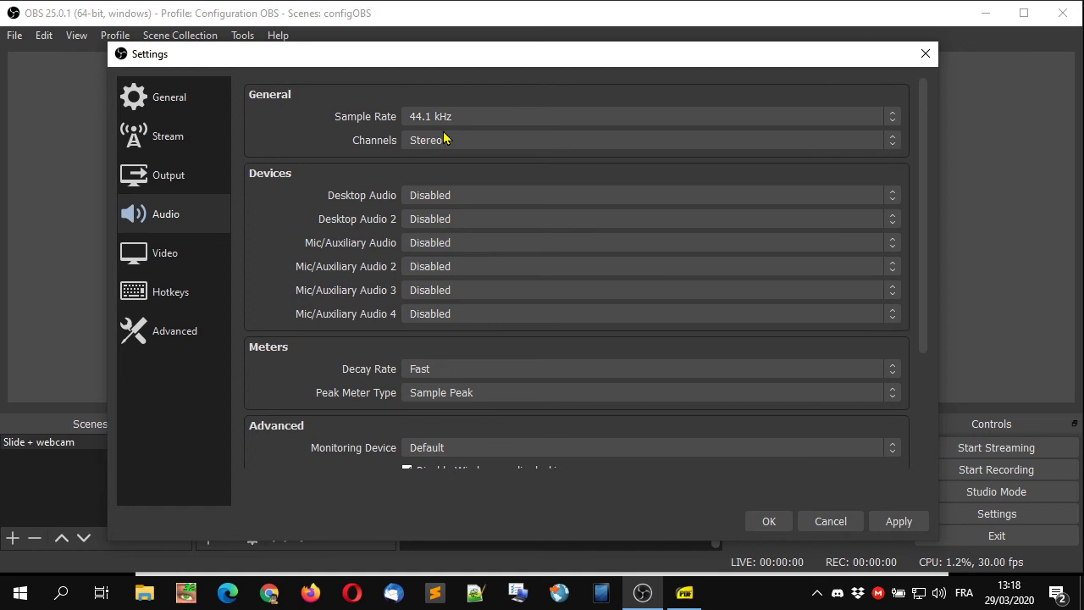
pyautogui.click(454, 144)
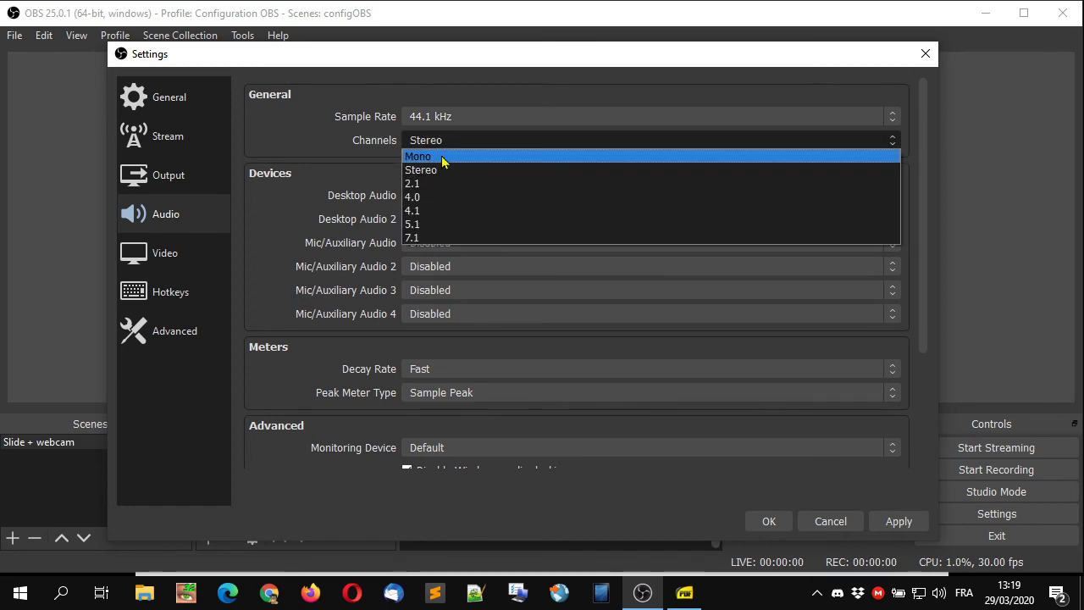
pyautogui.click(443, 157)
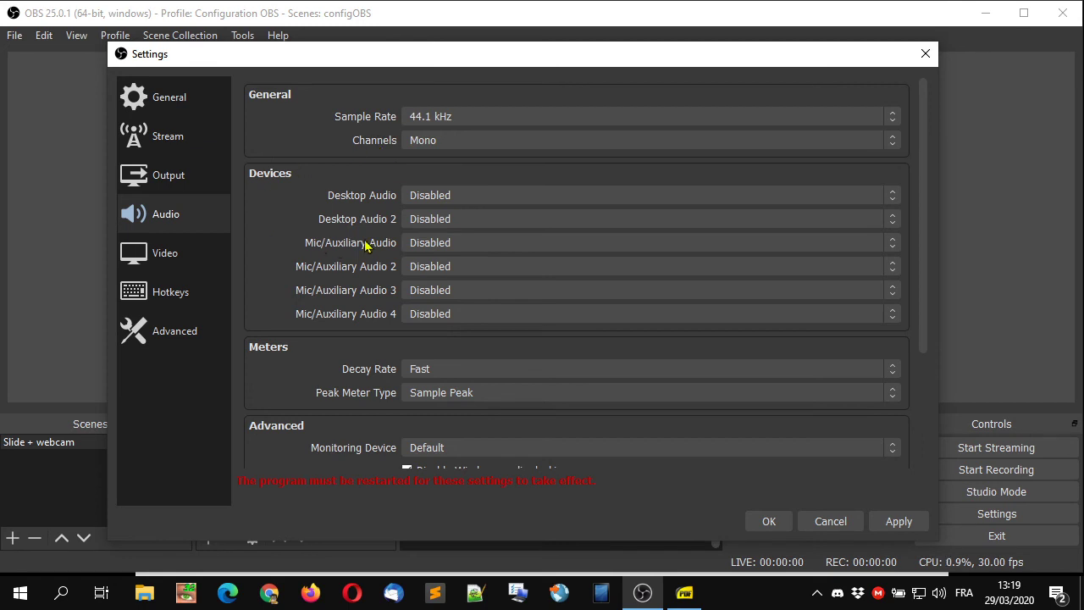
# Set the first Mic/Auxiliary Audio device to Default.
pyautogui.click(414, 246)
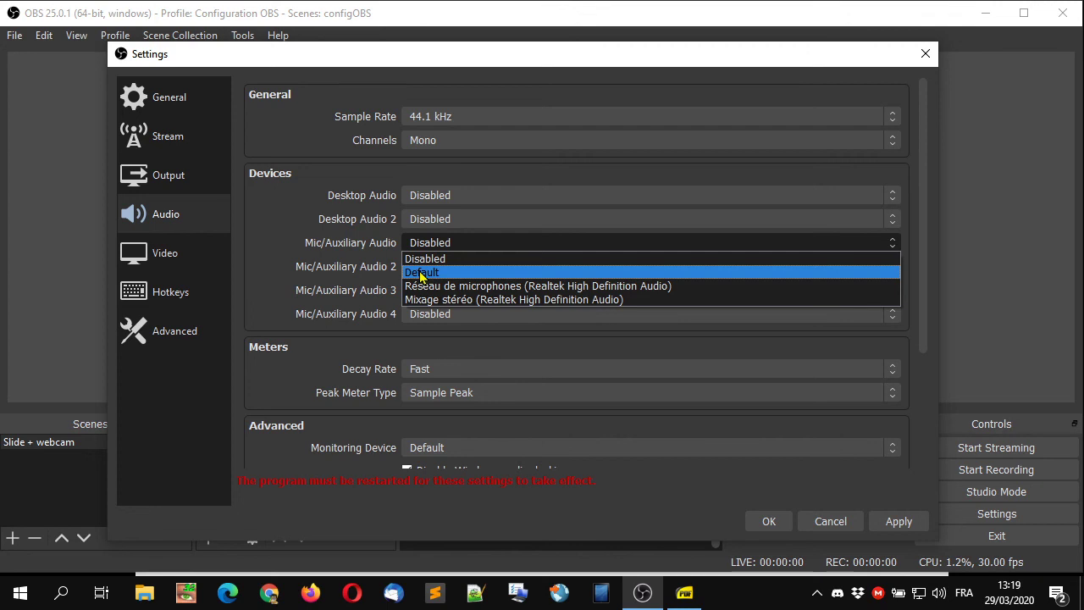
pyautogui.click(421, 272)
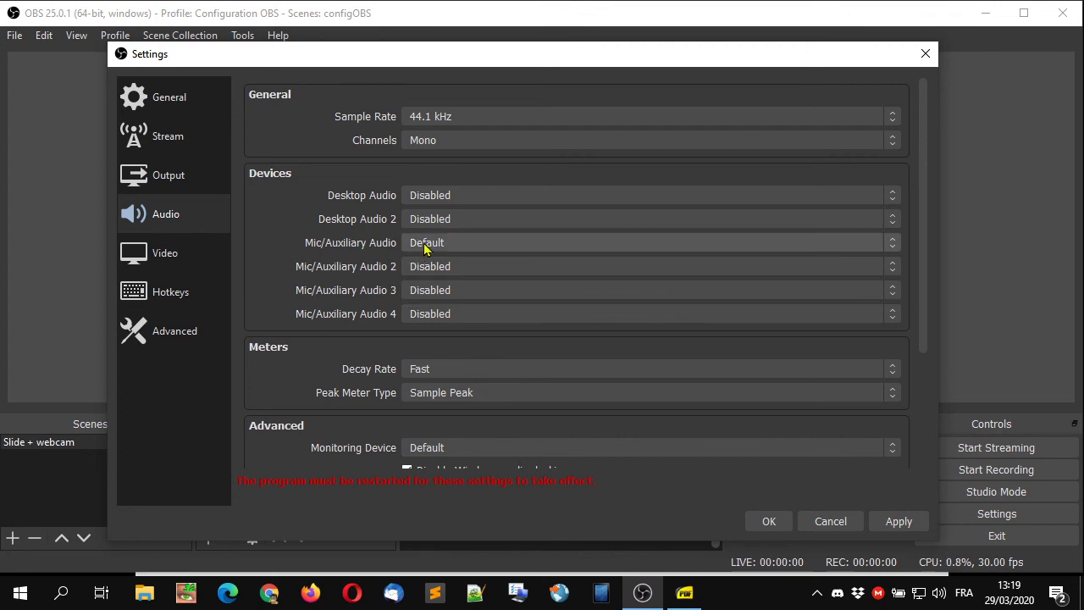
pyautogui.click(425, 245)
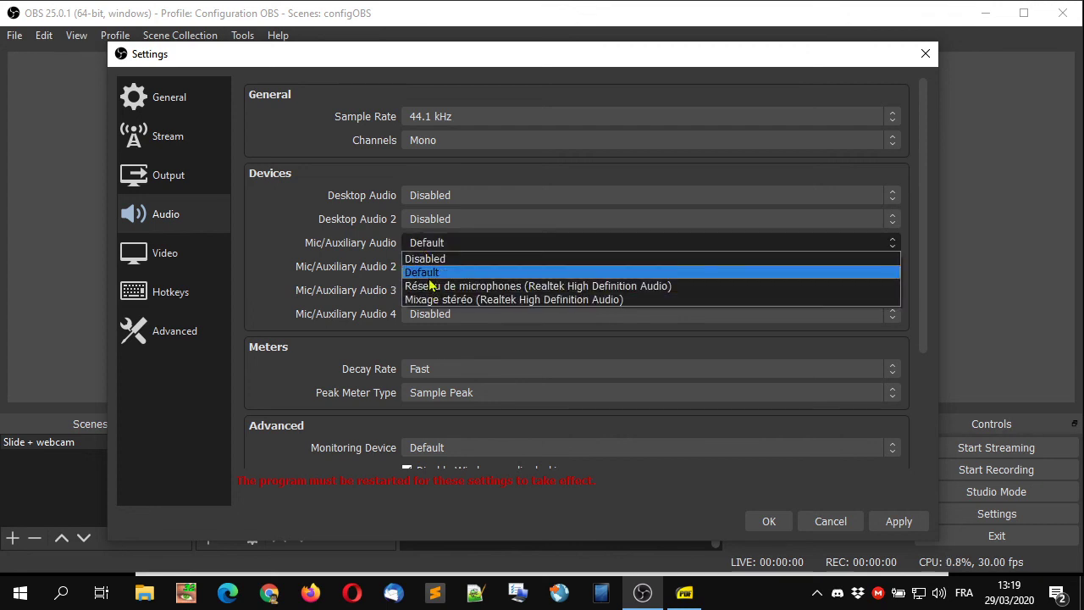
pyautogui.click(432, 273)
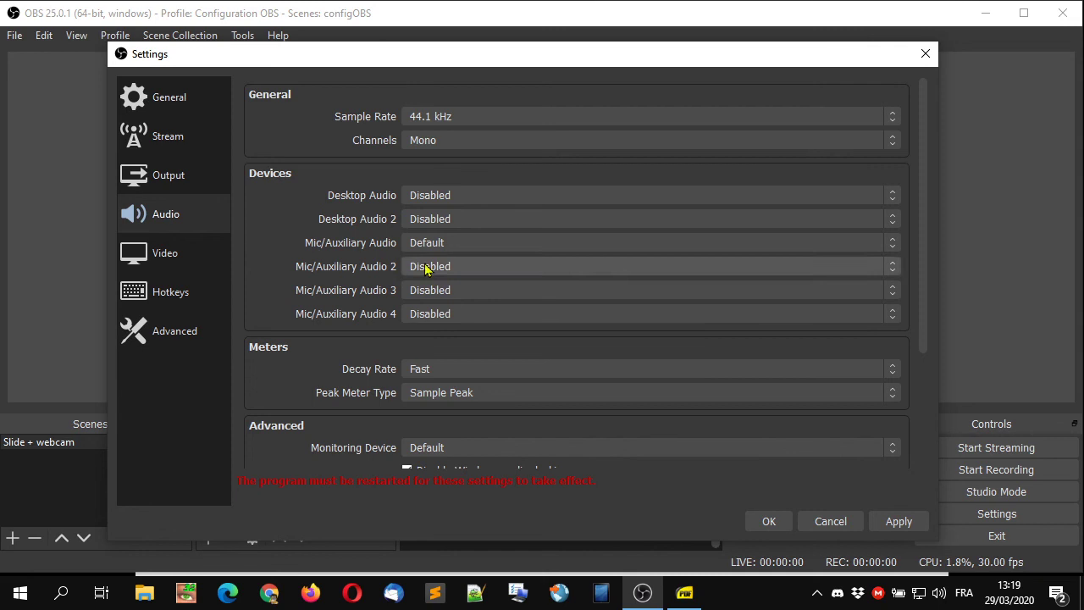
# Set the first Desktop Audio device to Default.
pyautogui.click(416, 199)
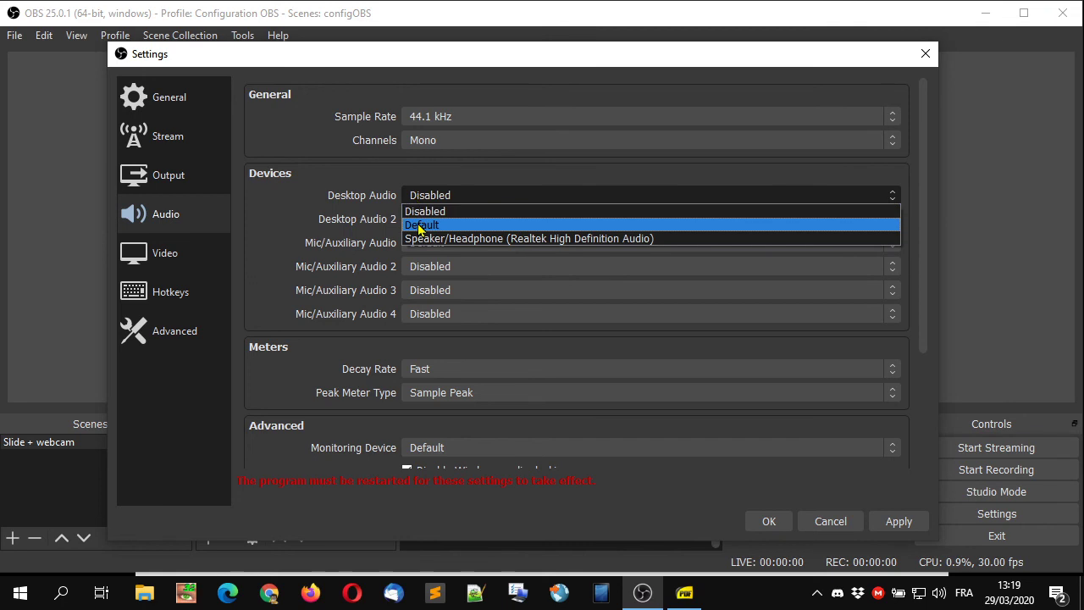
pyautogui.click(421, 225)
pyautogui.click(426, 199)
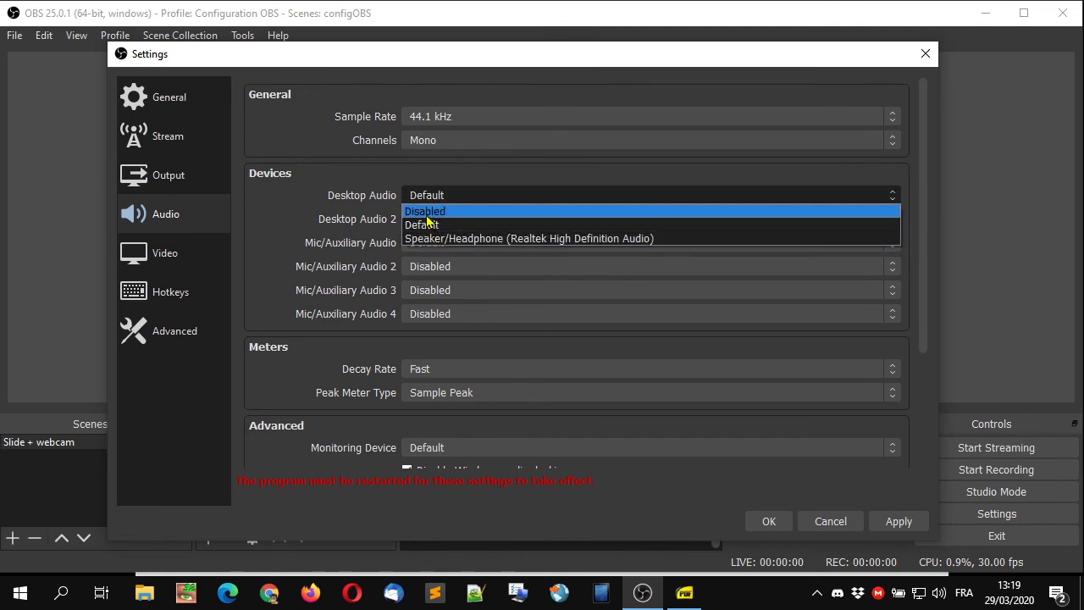
pyautogui.click(427, 226)
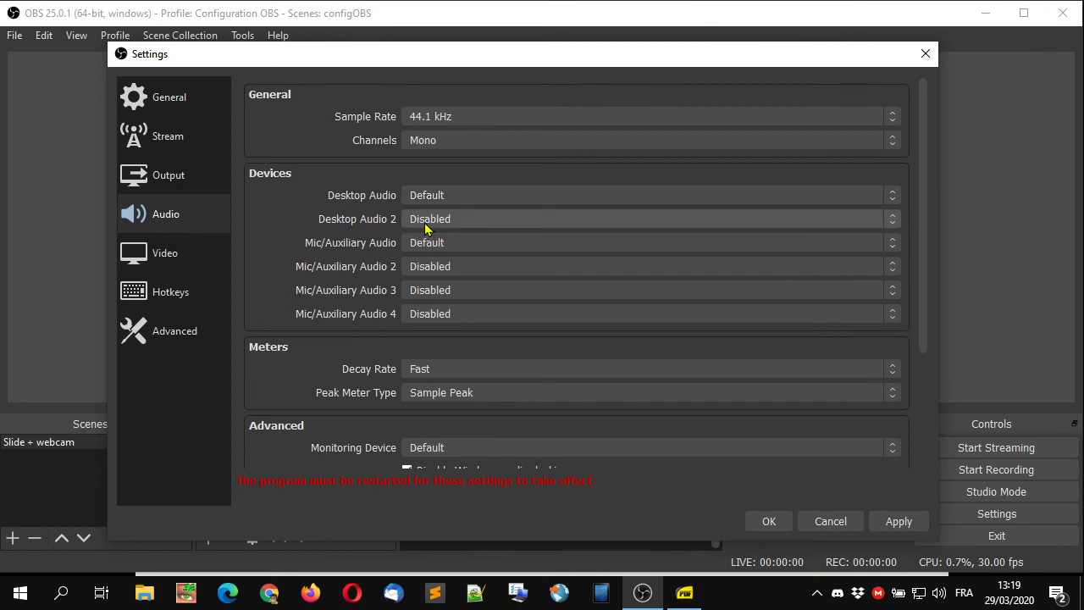
# In the output settings, try the Simple output mode, then set the output mode to Advanced.
pyautogui.click(184, 181)
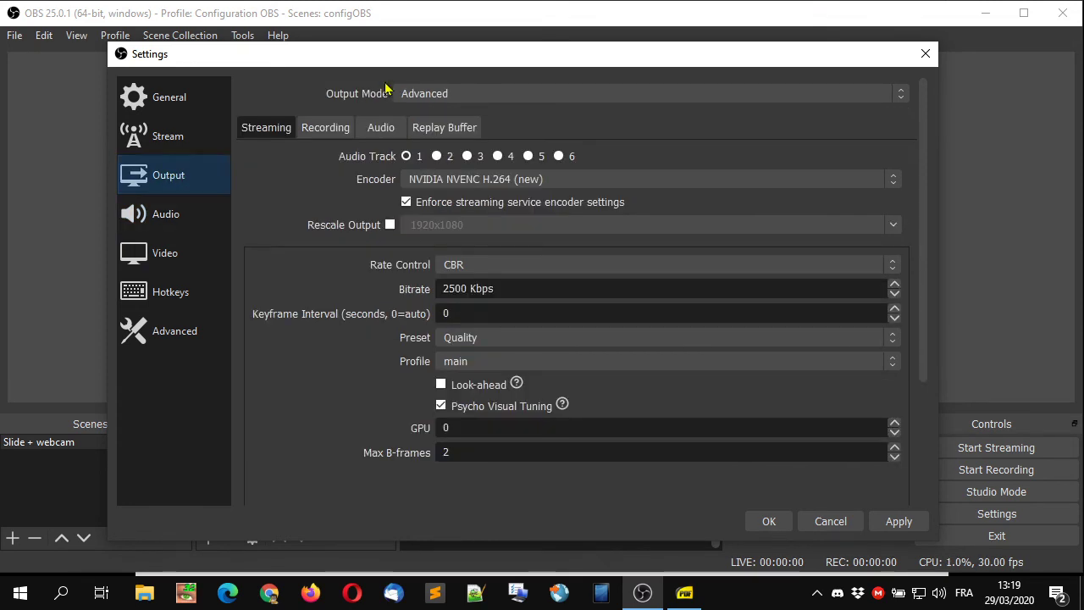
pyautogui.click(424, 95)
pyautogui.click(424, 107)
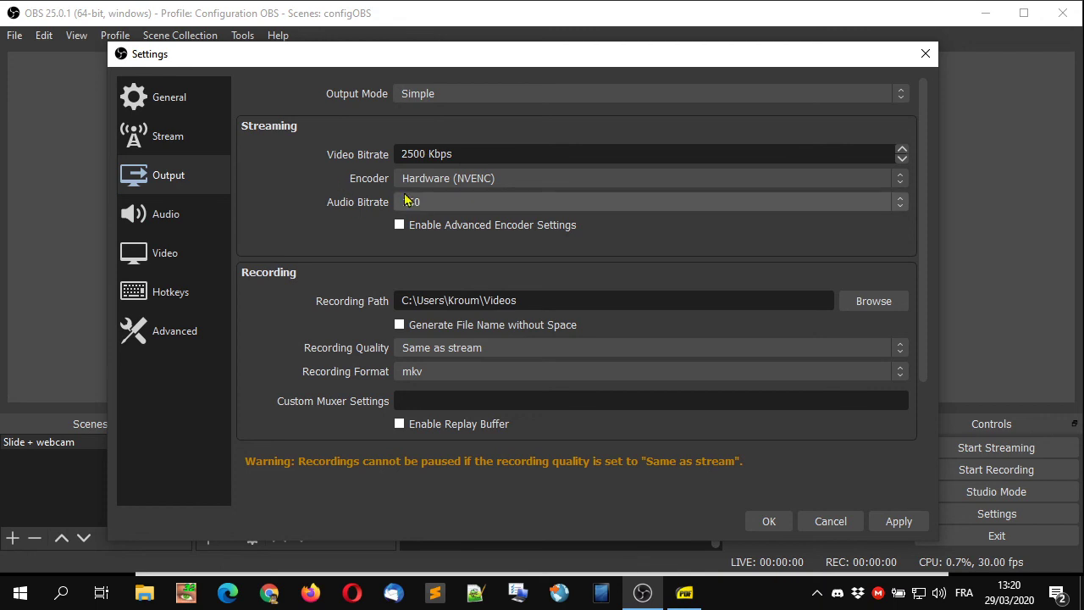
pyautogui.click(417, 94)
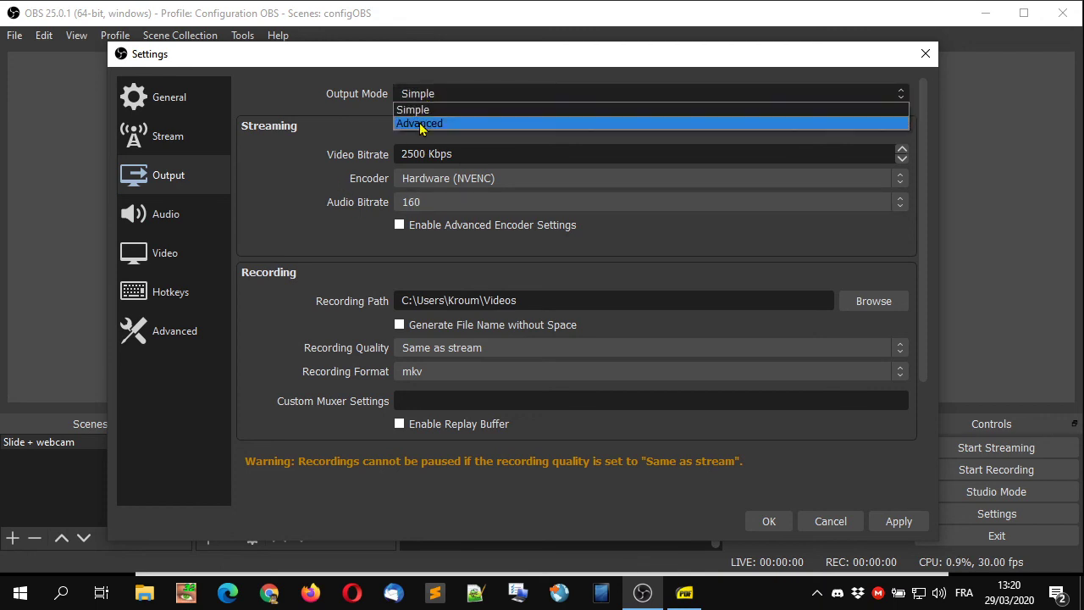
pyautogui.click(421, 127)
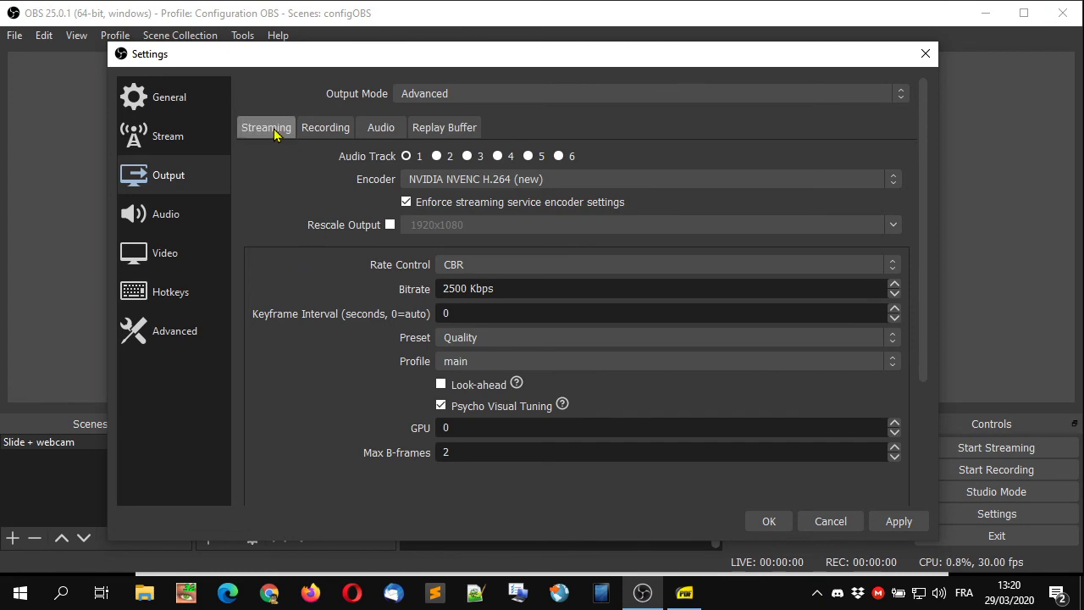
# Review the available streaming encoders and set the streaming bitrate to 500 Kbps.
pyautogui.click(422, 181)
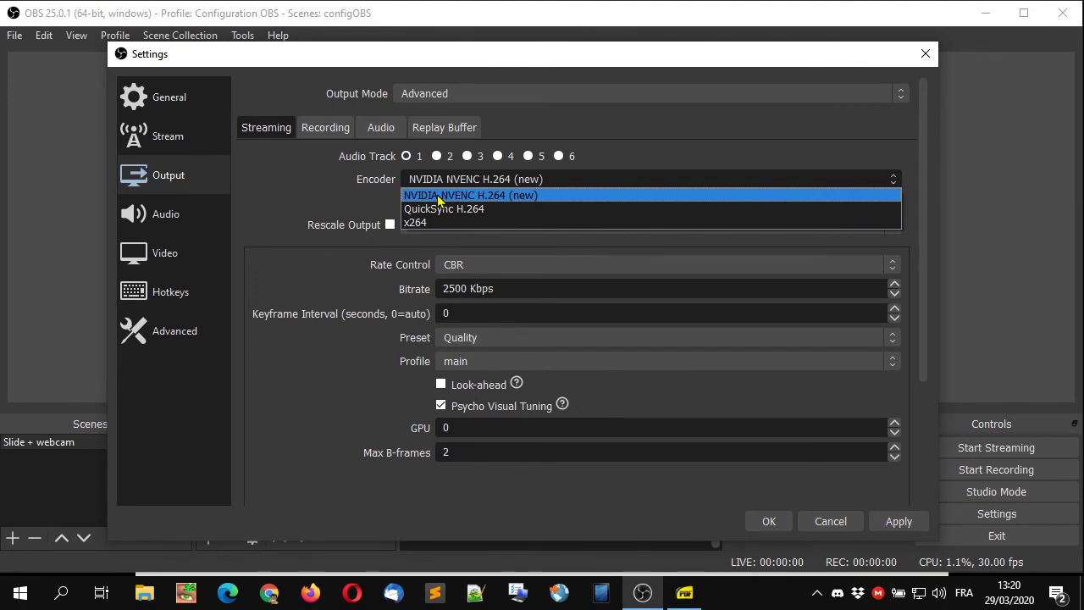
pyautogui.click(379, 202)
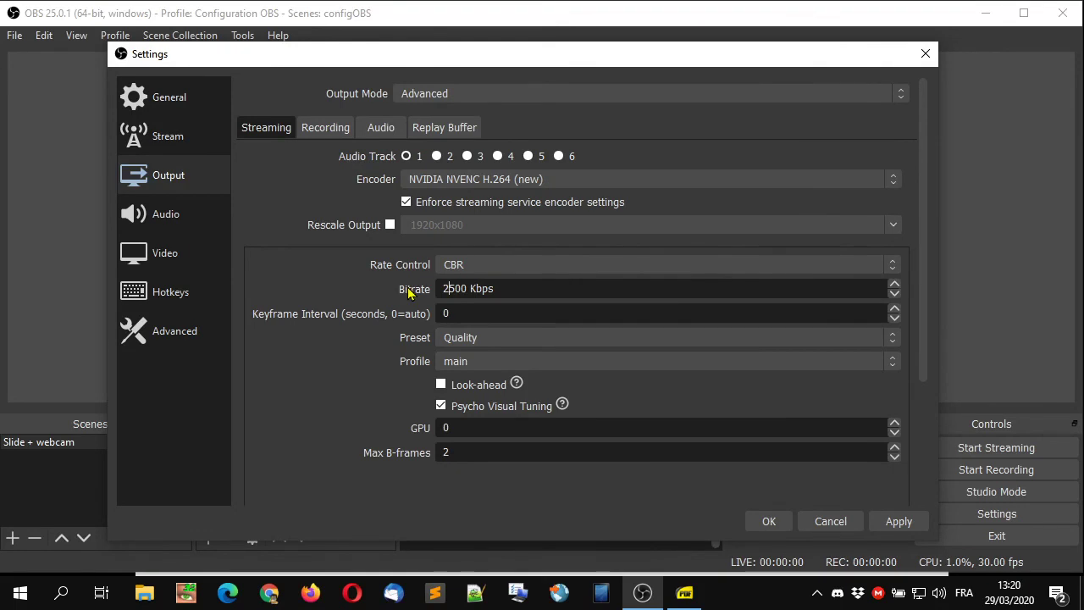
pyautogui.press('BackSpace')
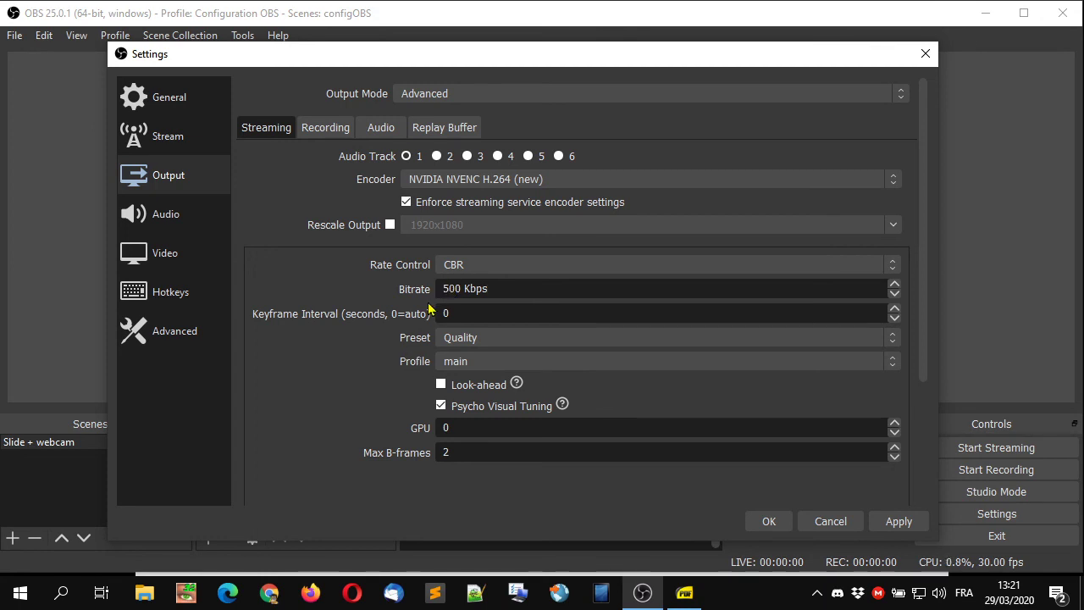
# Check the video frame rate, then set the streaming encoder preset to Max Quality.
pyautogui.click(163, 252)
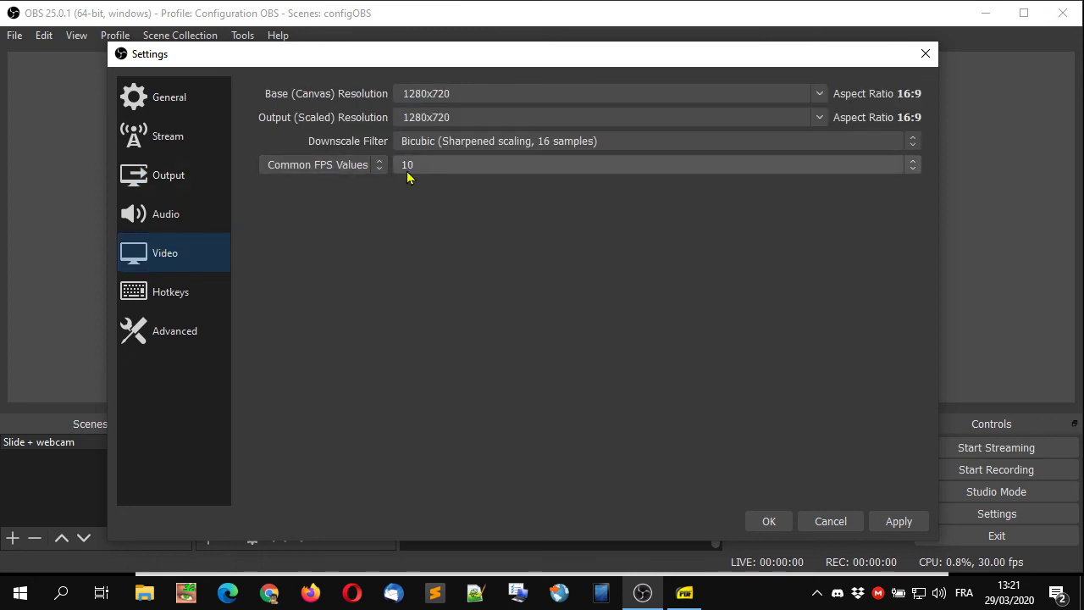
pyautogui.click(177, 176)
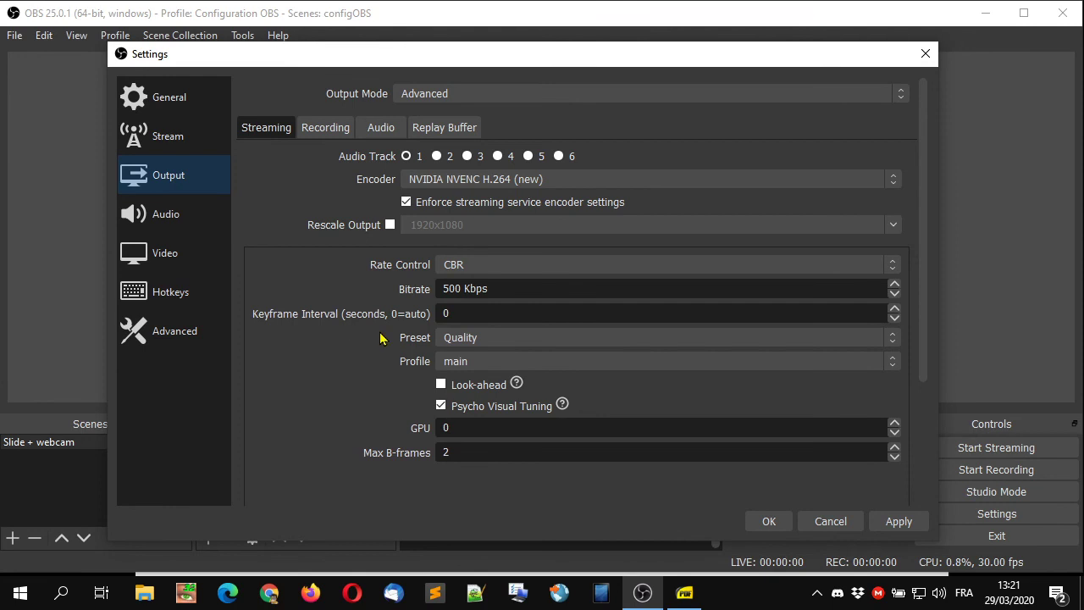
pyautogui.click(449, 341)
pyautogui.click(453, 356)
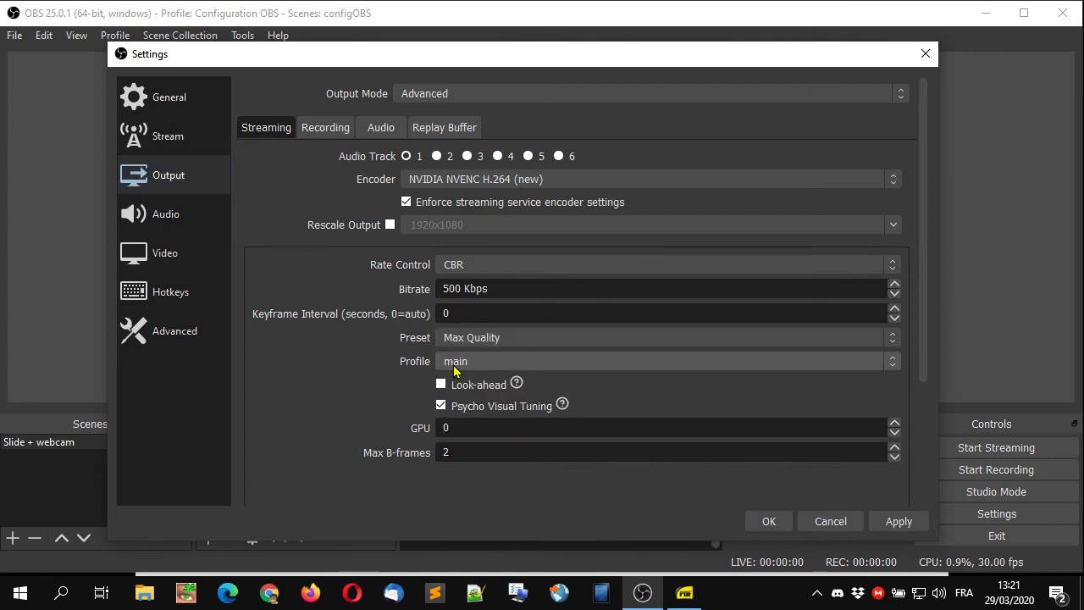
# Set the streaming encoder profile to high and enable Look-ahead.
pyautogui.click(454, 364)
pyautogui.click(456, 377)
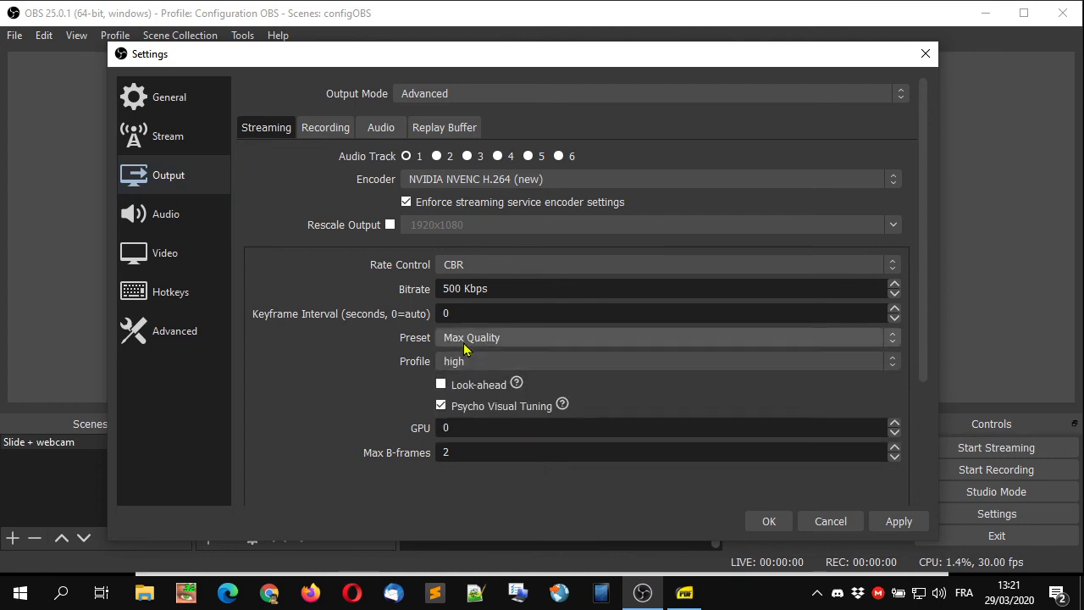
pyautogui.click(441, 383)
# Check the recording output settings, then set the Track 1 audio bitrate to 64.
pyautogui.click(329, 134)
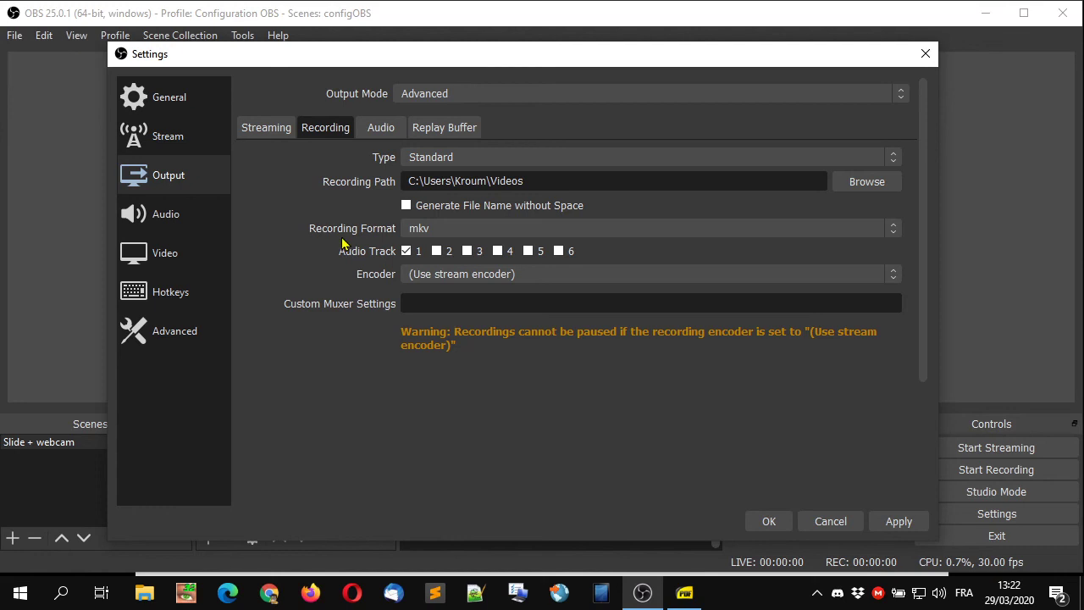
pyautogui.click(385, 129)
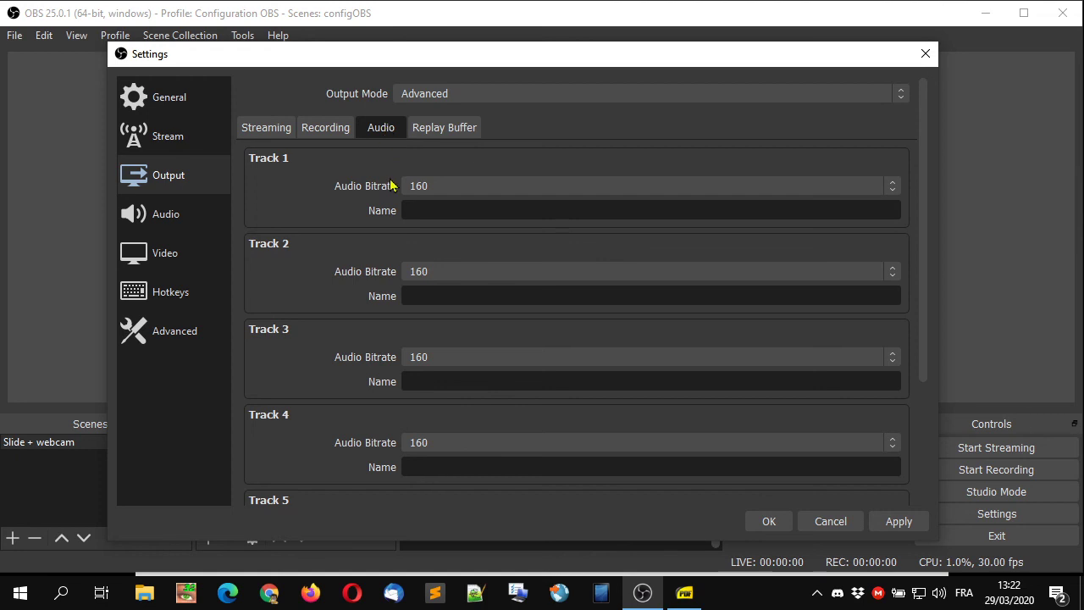
pyautogui.click(417, 188)
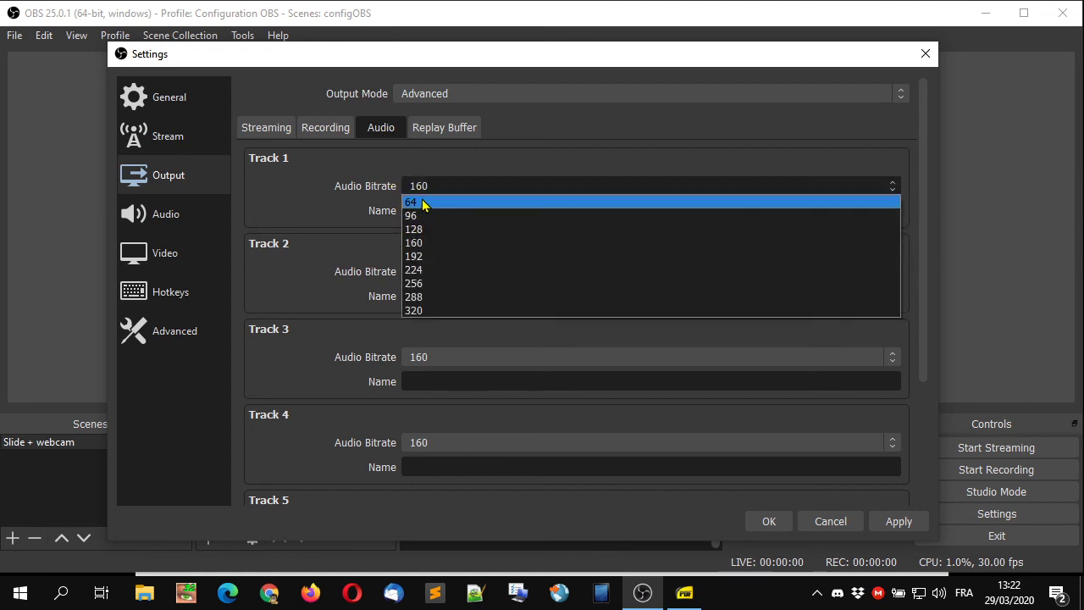
pyautogui.click(423, 205)
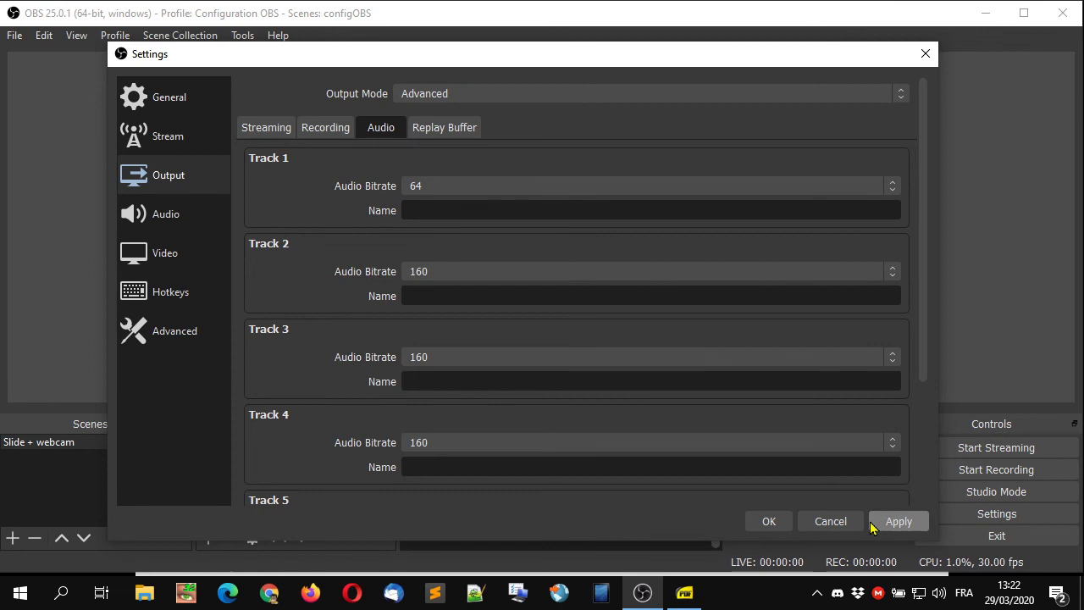
# Accept the settings and restart OBS Studio, launching it despite the instance already running.
pyautogui.click(780, 530)
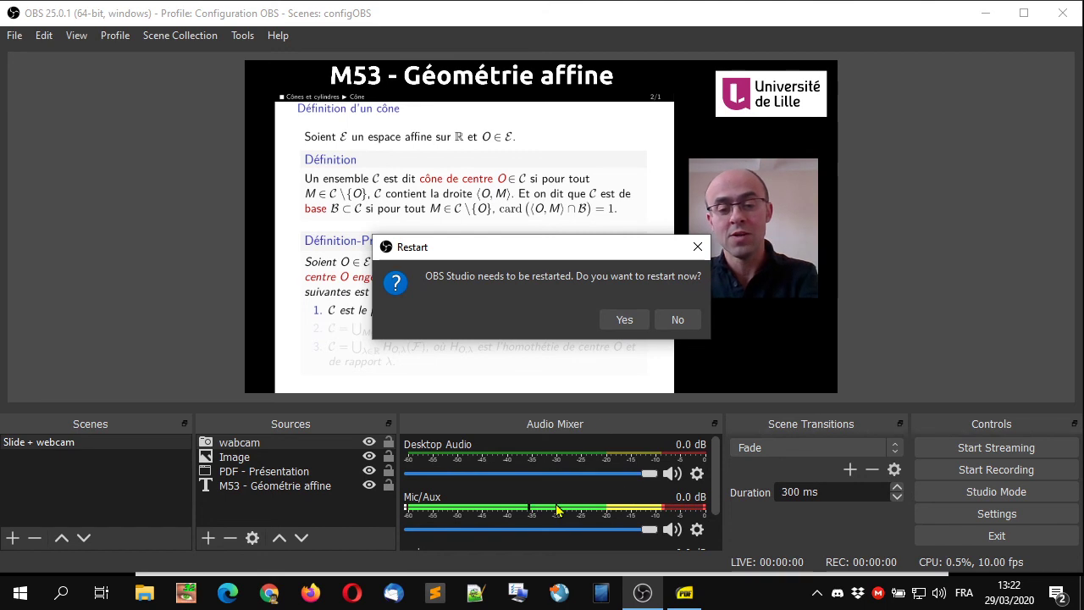
pyautogui.click(623, 319)
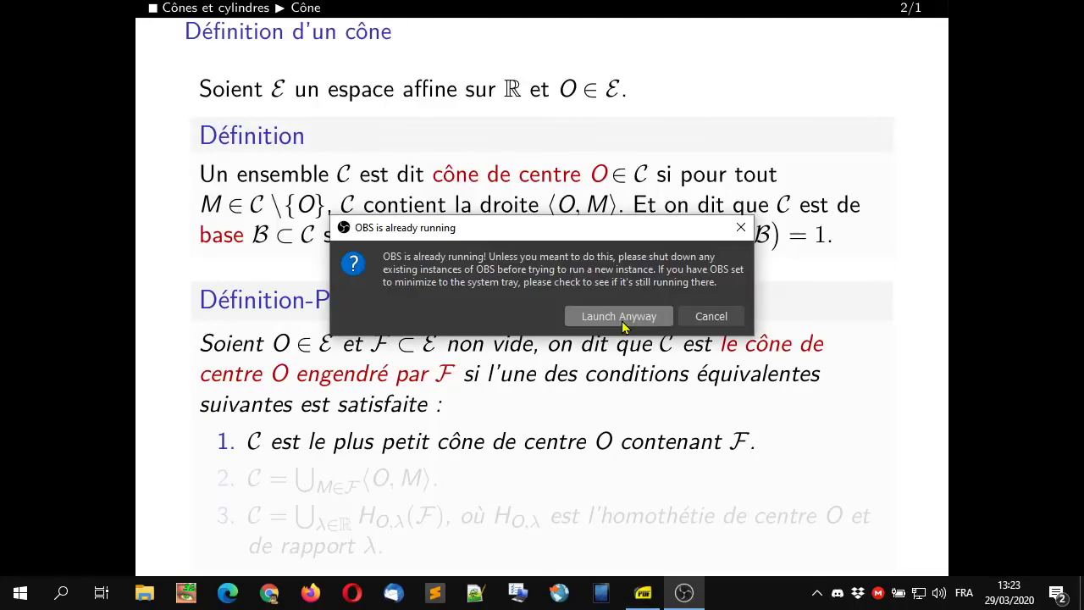
pyautogui.click(624, 323)
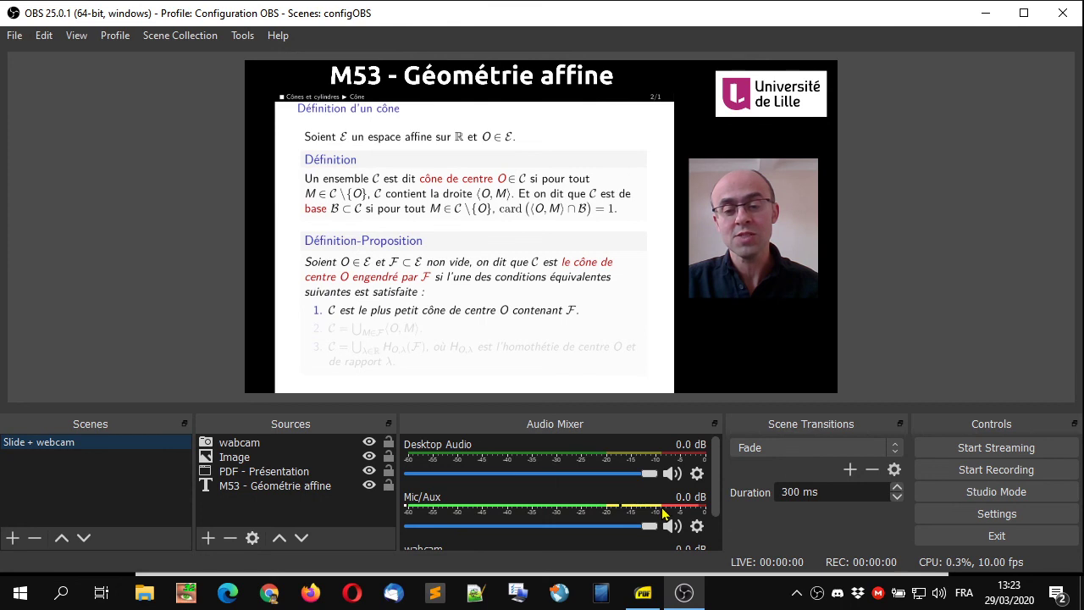
# Lower the Mic/Aux volume in the audio mixer to about -7.8 dB.
pyautogui.moveTo(649, 527); pyautogui.dragTo(582, 528)
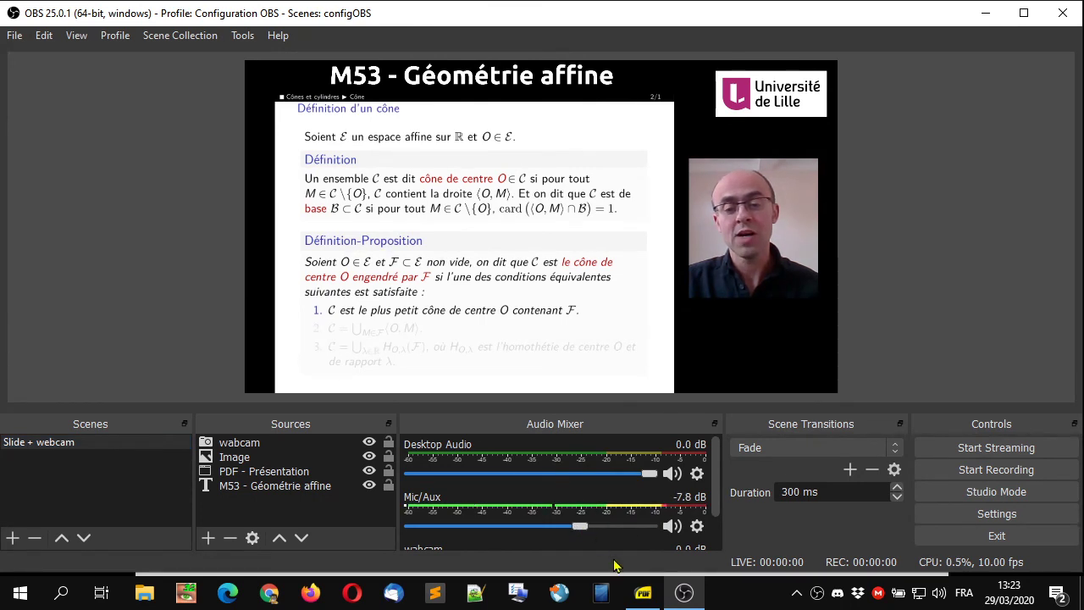